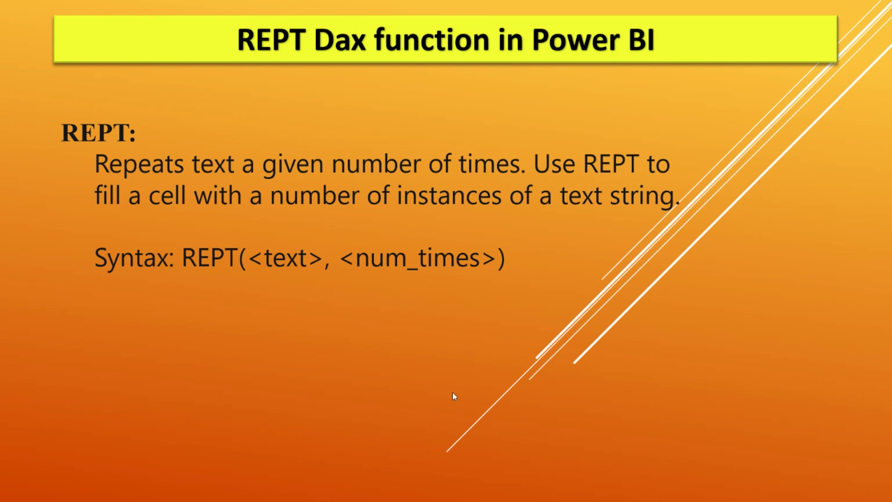
# Step: Leave the REPT PowerPoint slideshow and switch to Power BI Desktop
pyautogui.hotkey('alt', 'Tab')
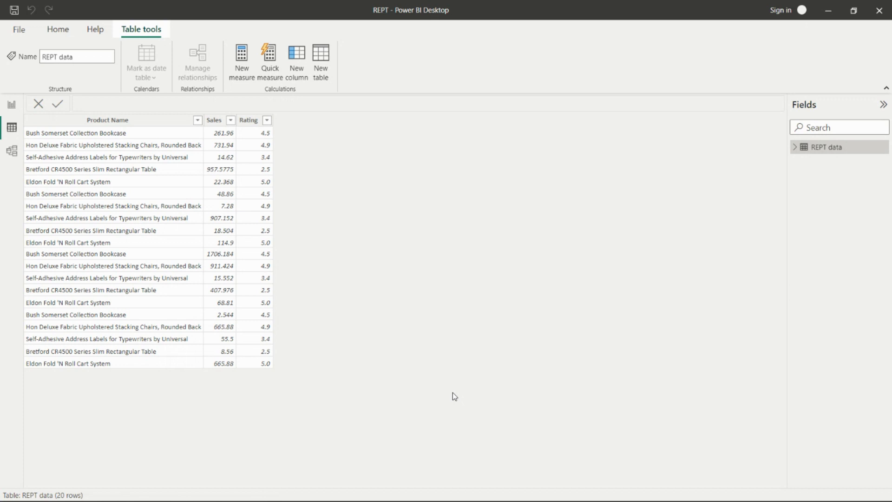
# Step: Check the Product Name, Sales and Rating column properties, confirming Rating is a one-decimal number
pyautogui.click(135, 123)
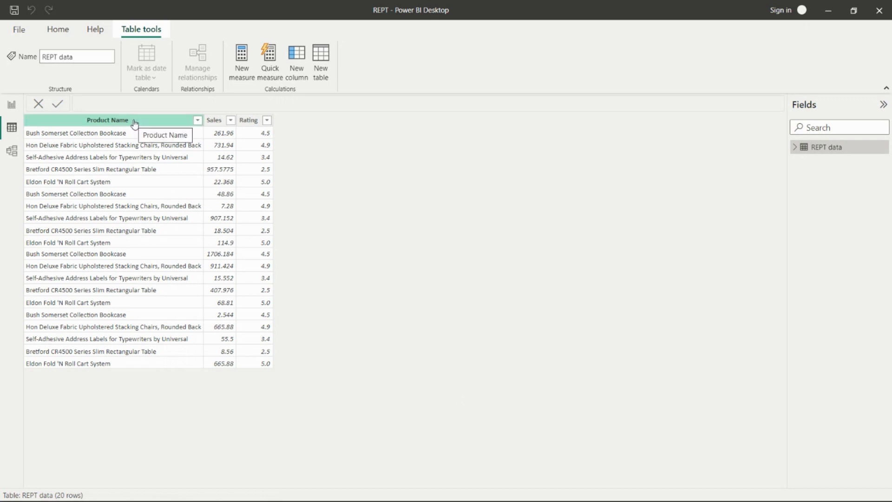
pyautogui.click(136, 123)
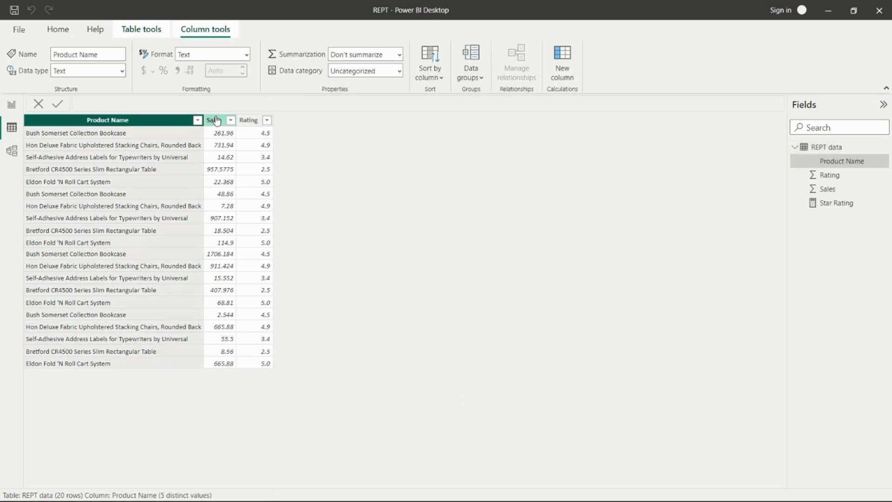
pyautogui.click(217, 120)
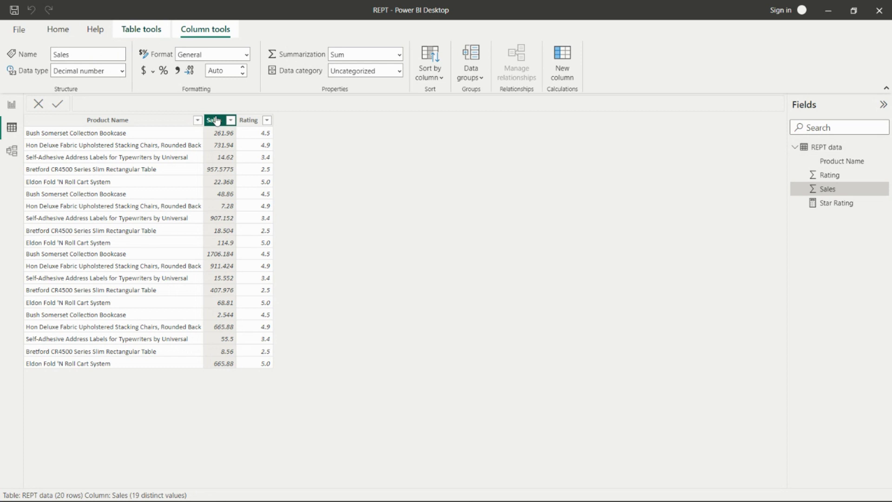
pyautogui.click(248, 120)
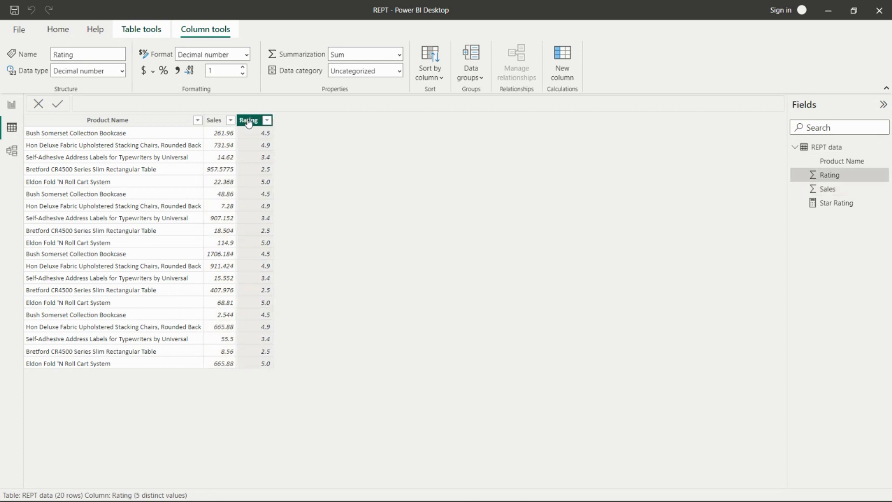
pyautogui.click(11, 106)
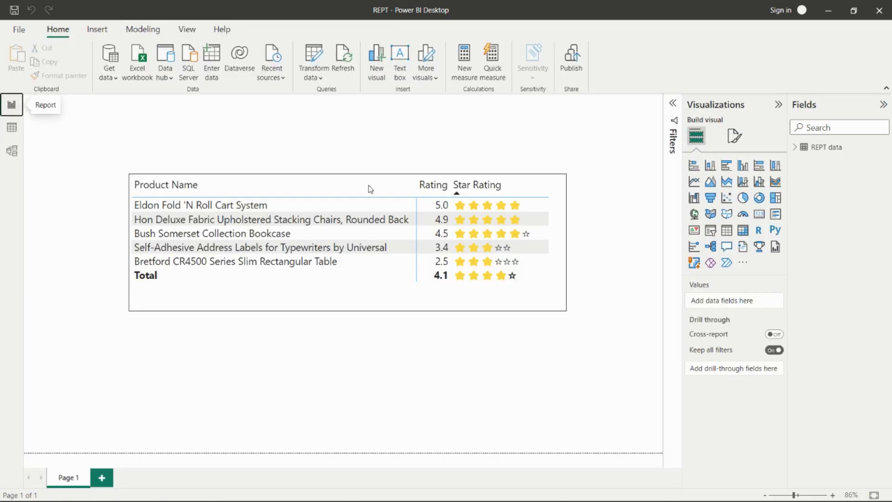
# Step: Select the star-rating table visual and expand the REPT data fields list
pyautogui.click(560, 188)
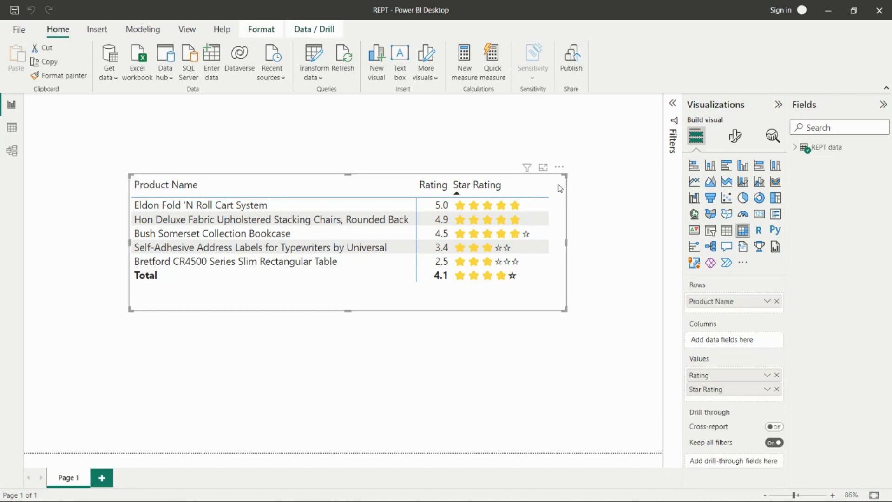
pyautogui.click(795, 147)
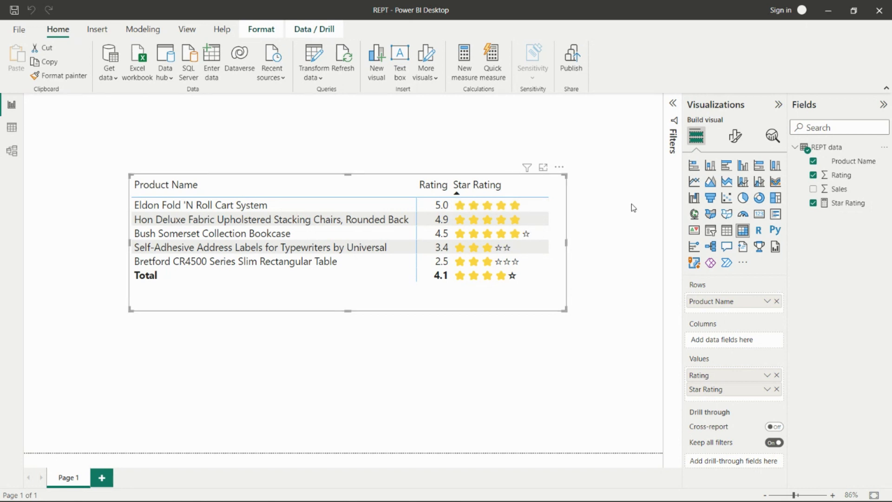
# Step: Open the Star Rating measure and trace Avgstar = AVERAGE('REPT data'[Rating]), star, and Return
pyautogui.click(846, 203)
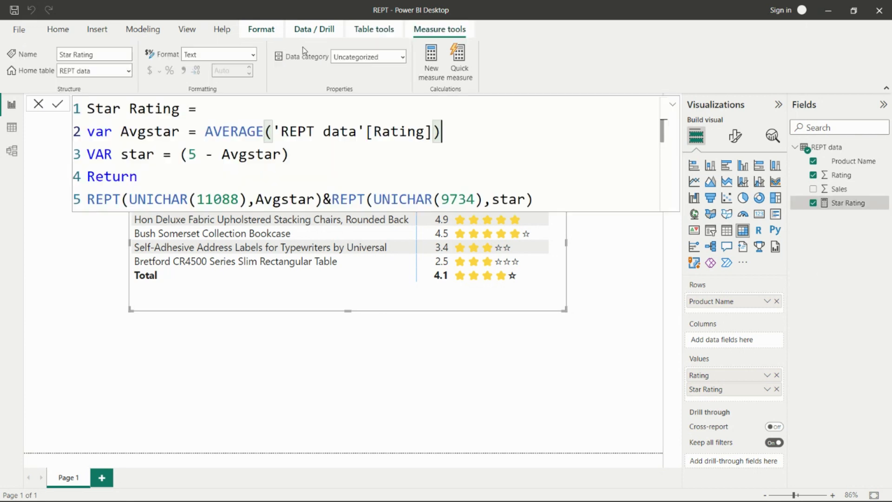
pyautogui.click(182, 108)
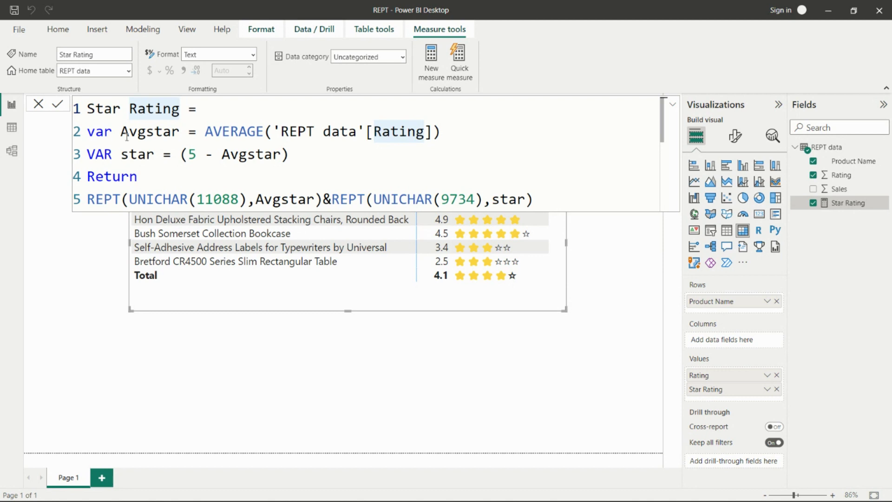
pyautogui.moveTo(125, 131); pyautogui.dragTo(181, 131)
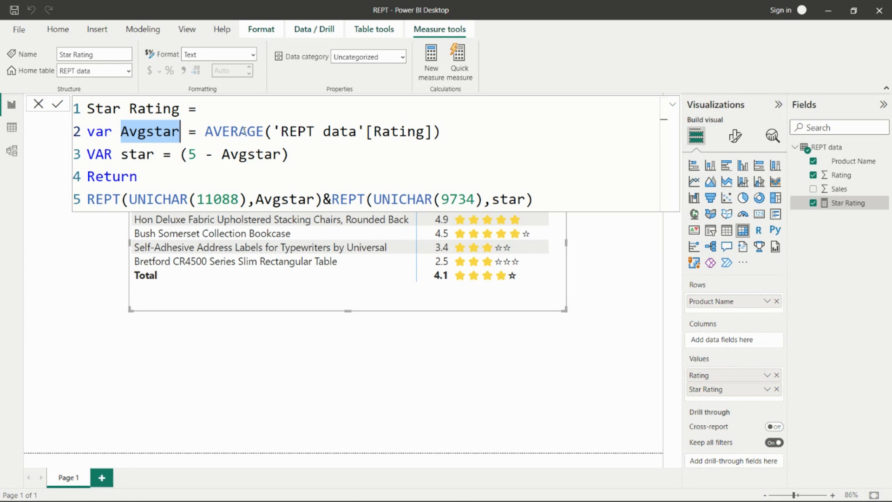
pyautogui.doubleClick(257, 132)
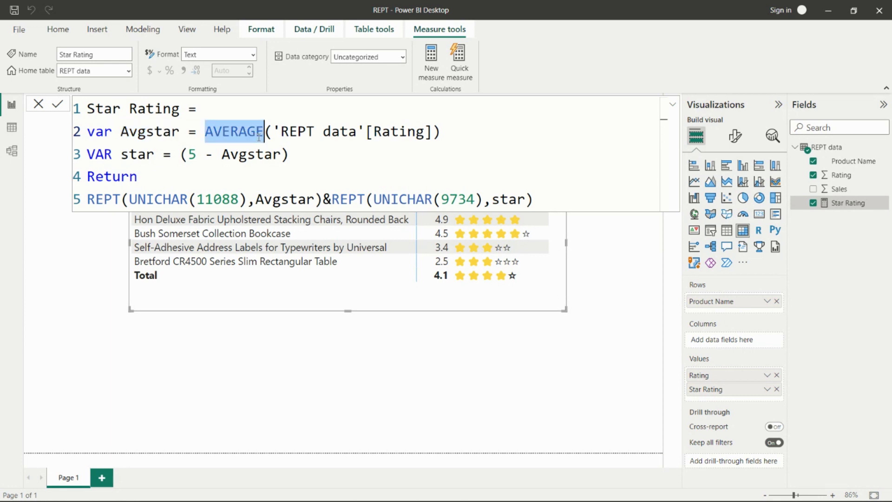
pyautogui.click(407, 134)
pyautogui.doubleClick(406, 134)
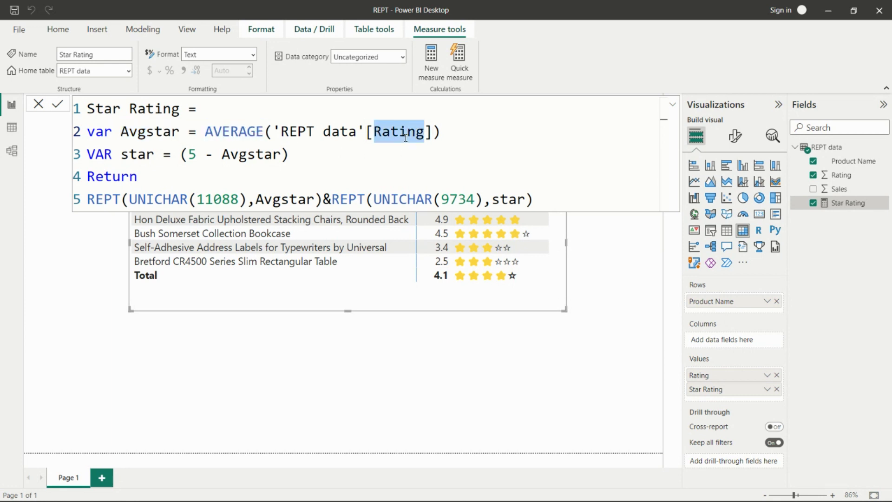
pyautogui.moveTo(272, 132); pyautogui.dragTo(369, 132)
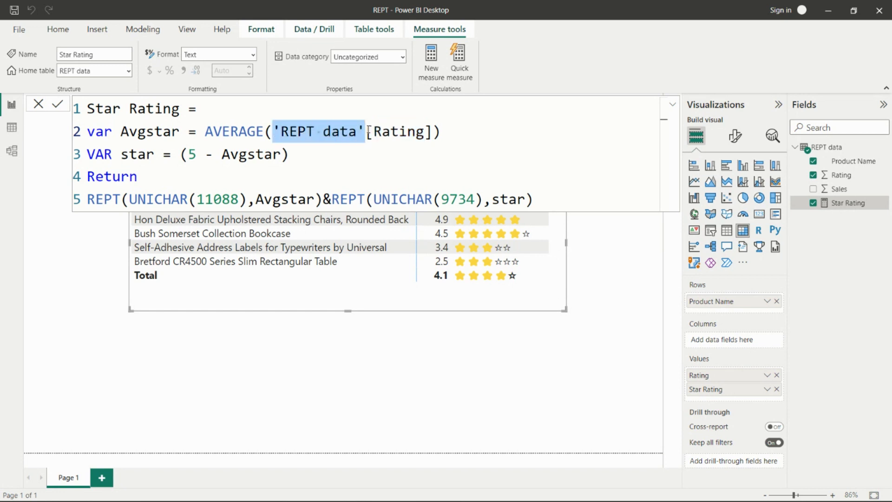
pyautogui.doubleClick(392, 132)
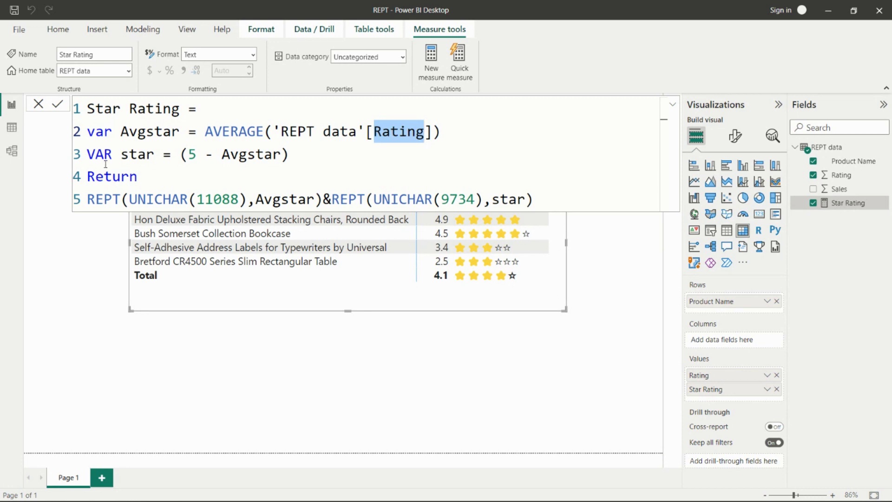
pyautogui.doubleClick(138, 156)
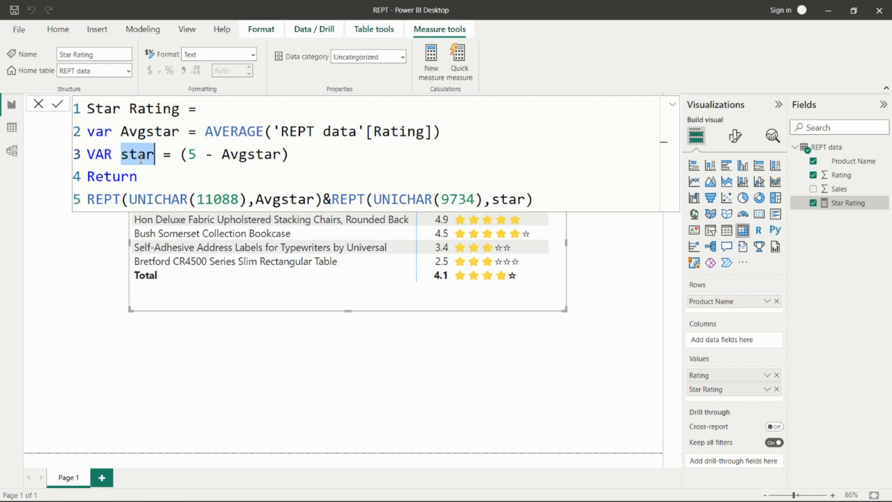
pyautogui.doubleClick(163, 175)
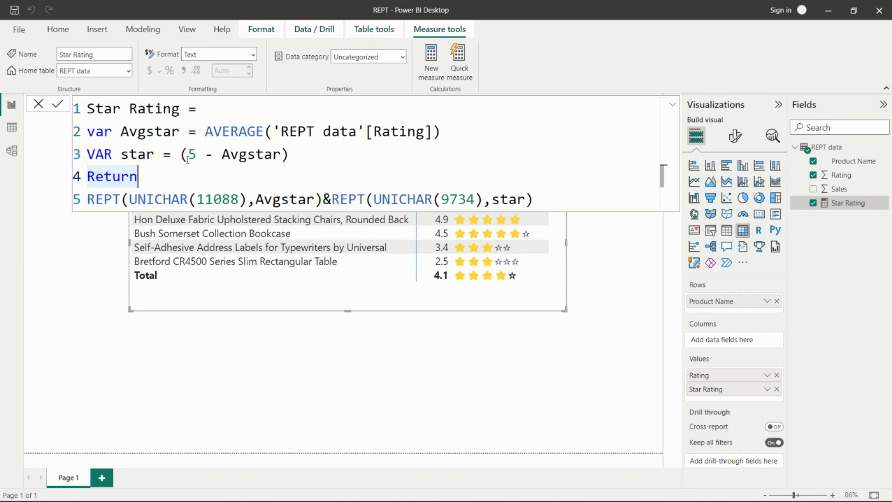
# Step: Review the REPT(UNICHAR(11088), Avgstar) return expression and commit the Star Rating measure
pyautogui.click(113, 199)
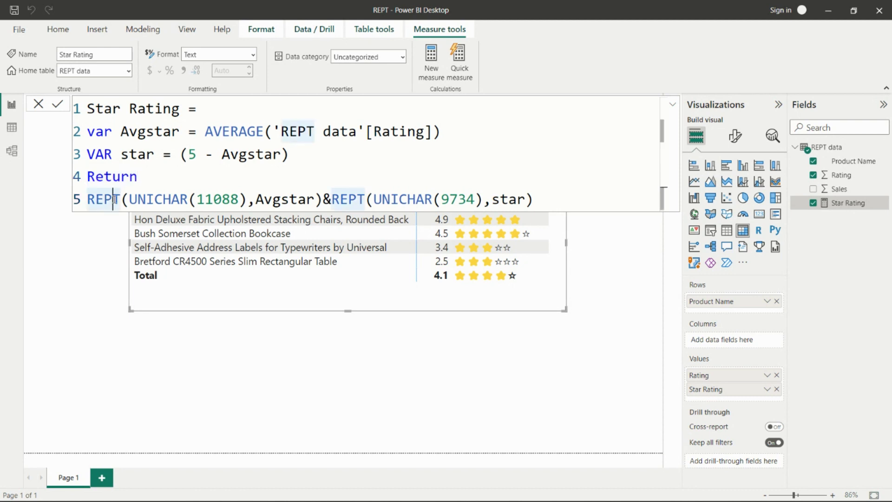
pyautogui.click(222, 199)
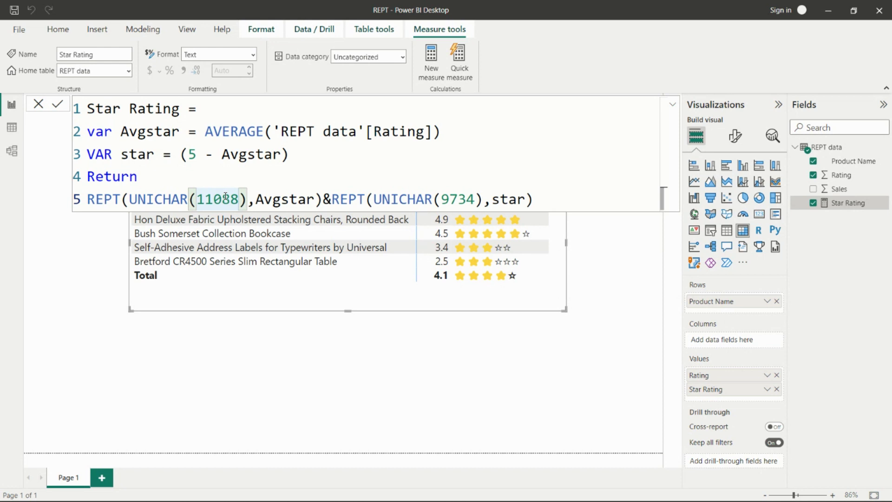
pyautogui.moveTo(129, 200); pyautogui.dragTo(247, 202)
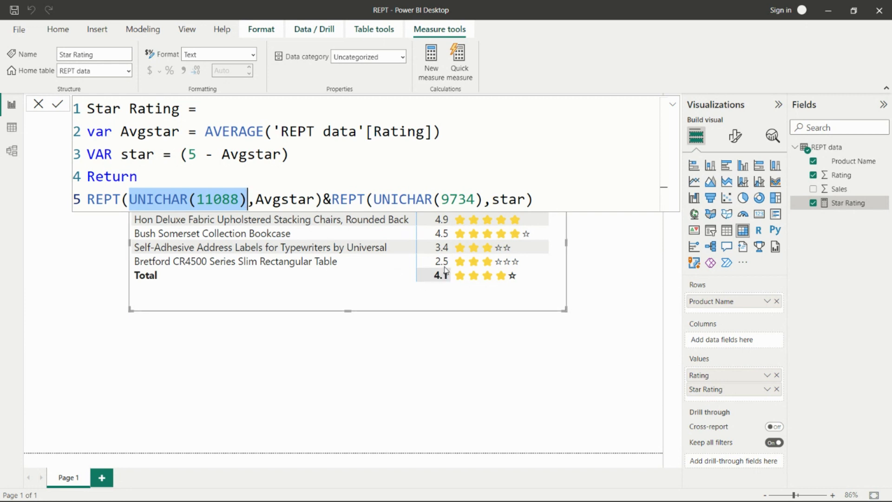
pyautogui.doubleClick(271, 197)
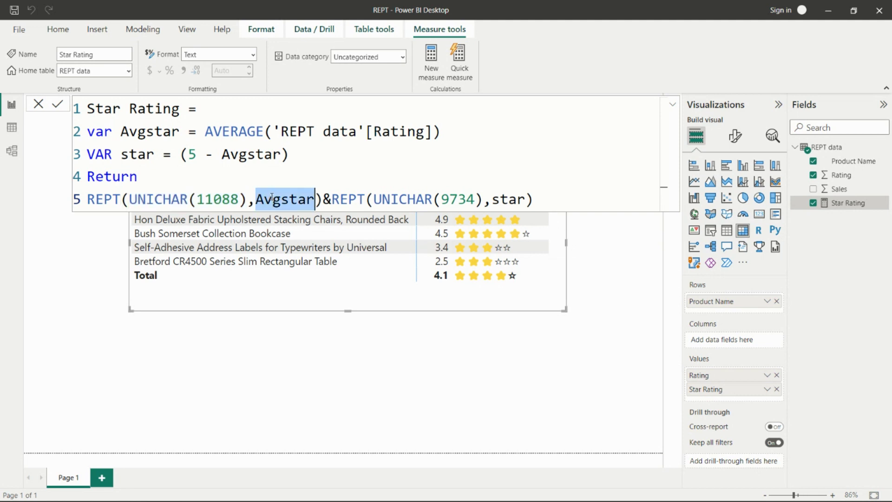
pyautogui.tripleClick(440, 197)
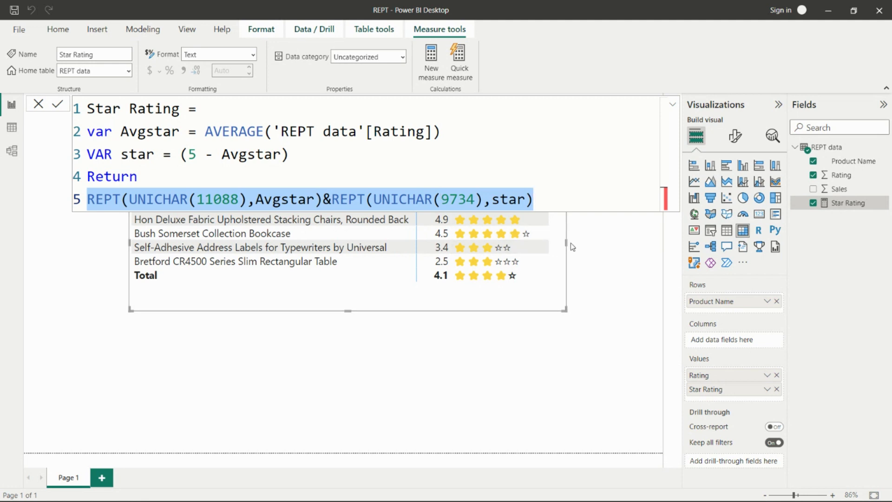
pyautogui.press('Return')
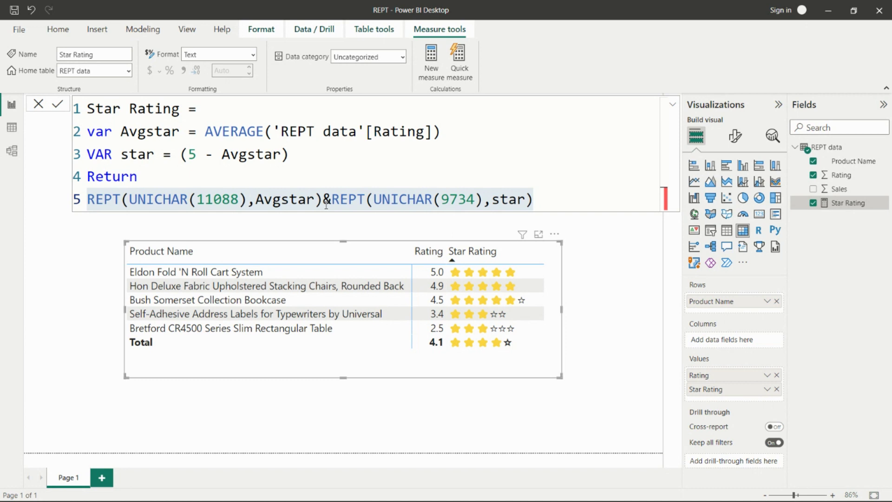
pyautogui.click(391, 226)
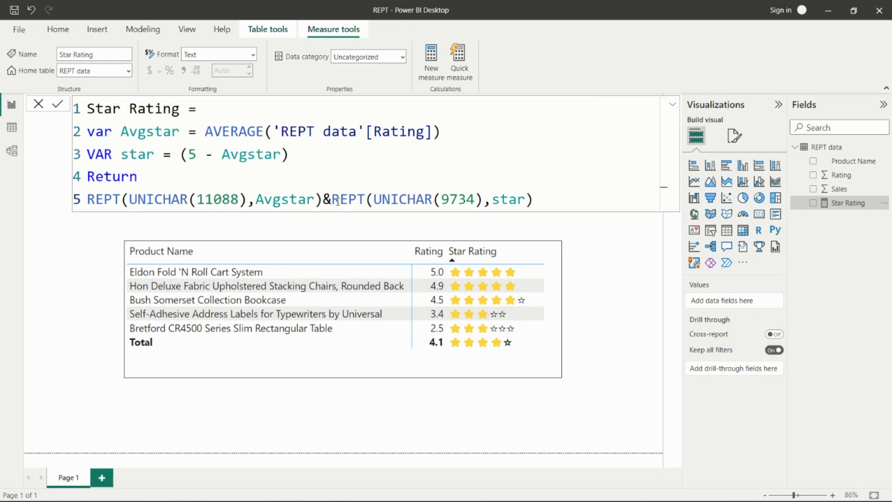
# Step: Review the second UNICHAR call for hollow stars, then close the formula bar
pyautogui.doubleClick(396, 199)
pyautogui.click(330, 162)
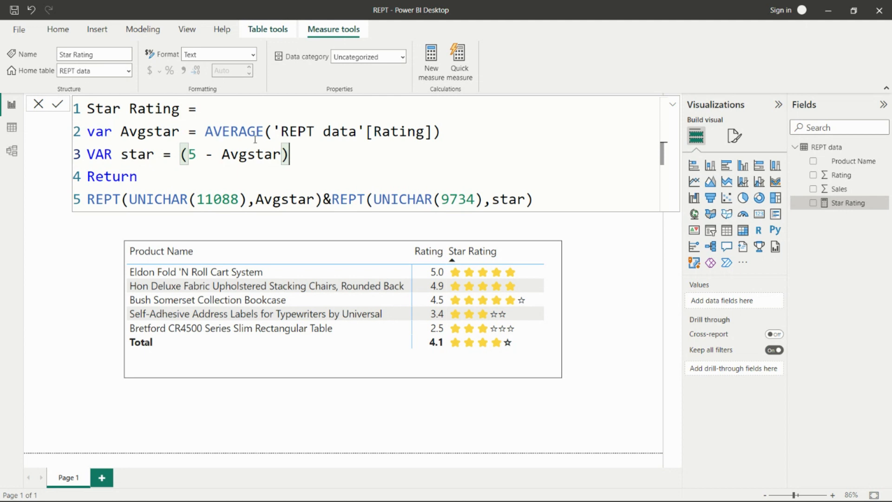
pyautogui.click(539, 207)
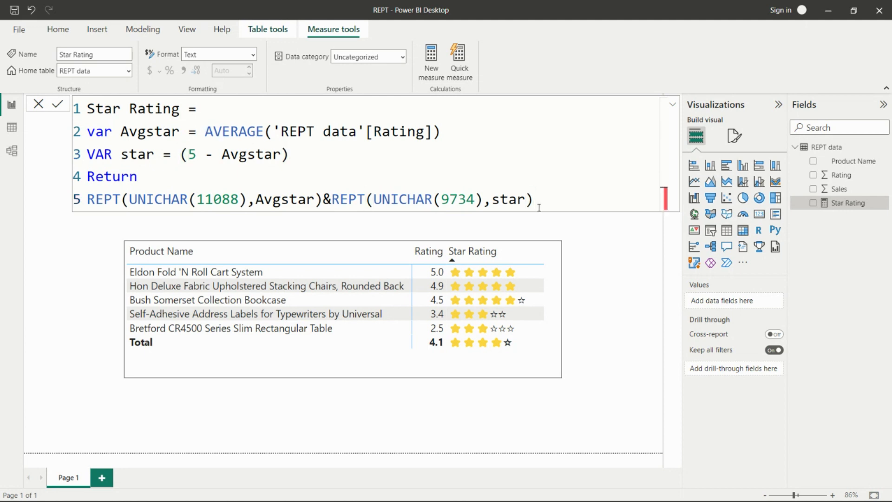
pyautogui.click(472, 251)
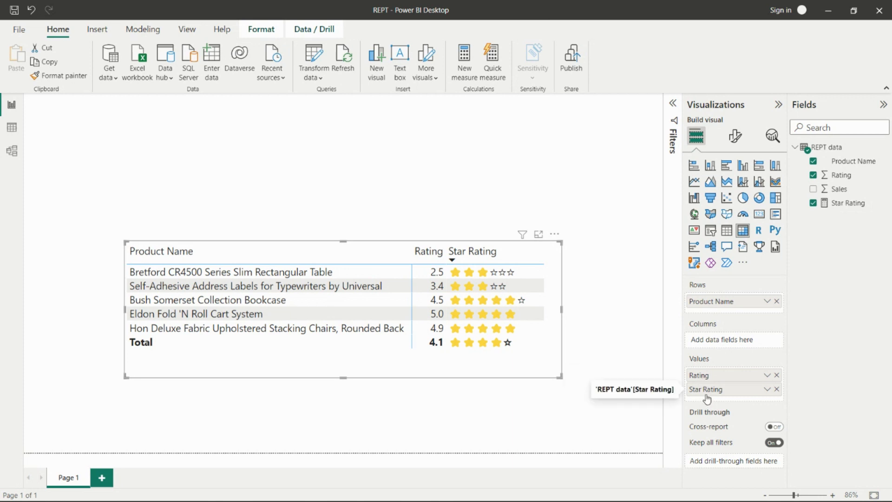
# Step: Drag the star-rating table's corner down and right to make it larger
pyautogui.moveTo(556, 375); pyautogui.dragTo(571, 395)
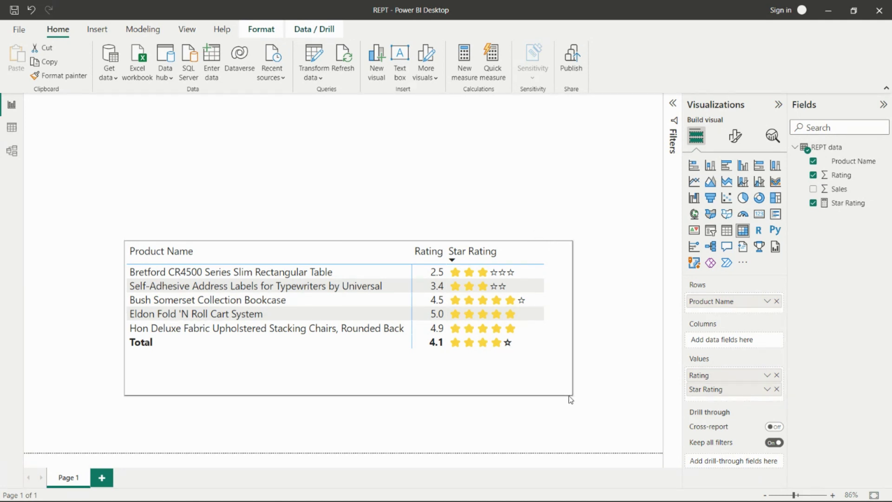